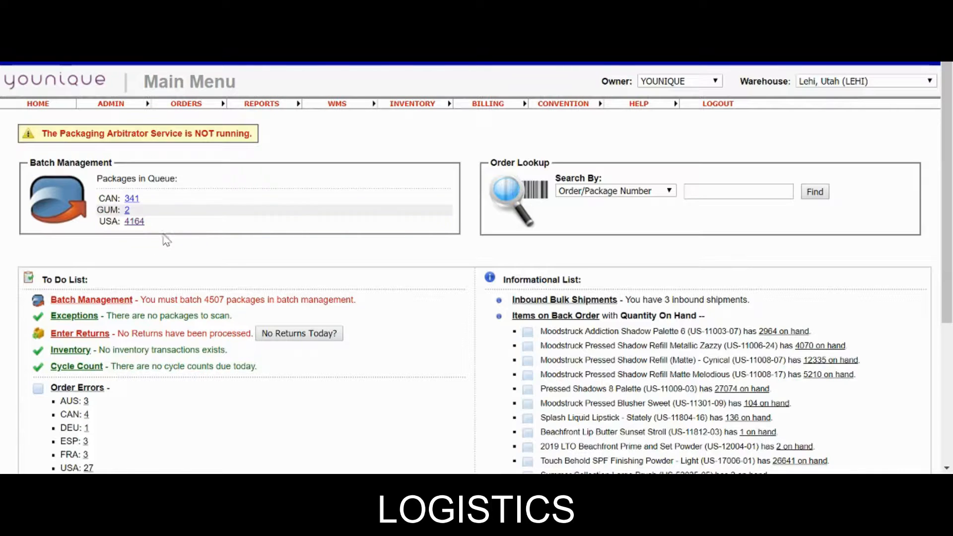
Open Batch Management and add an Include SKUs filter for US-51071-01, the Blending Brush
{"action": "left_click", "coordinate": [57, 217]}
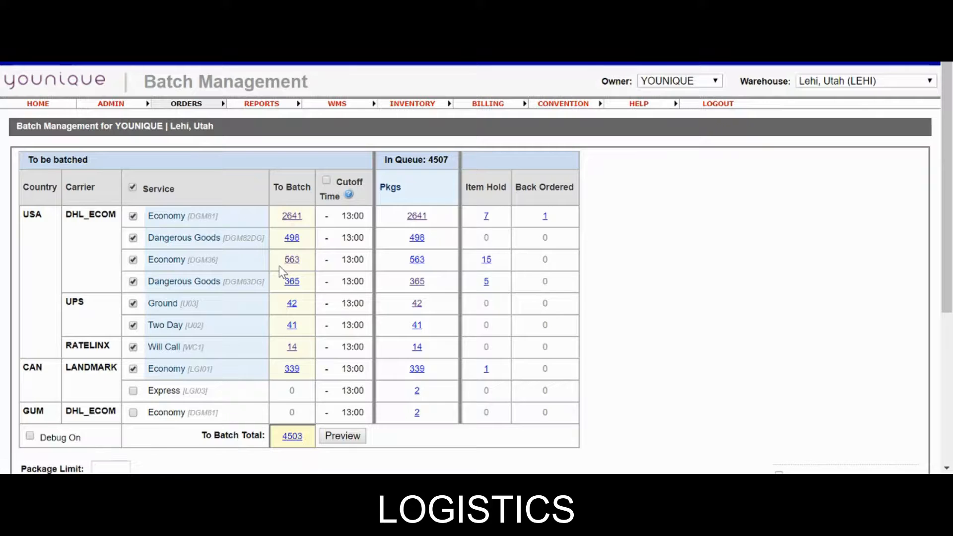
{"action": "scroll", "coordinate": [282, 272], "scroll_direction": "down", "scroll_amount": 2}
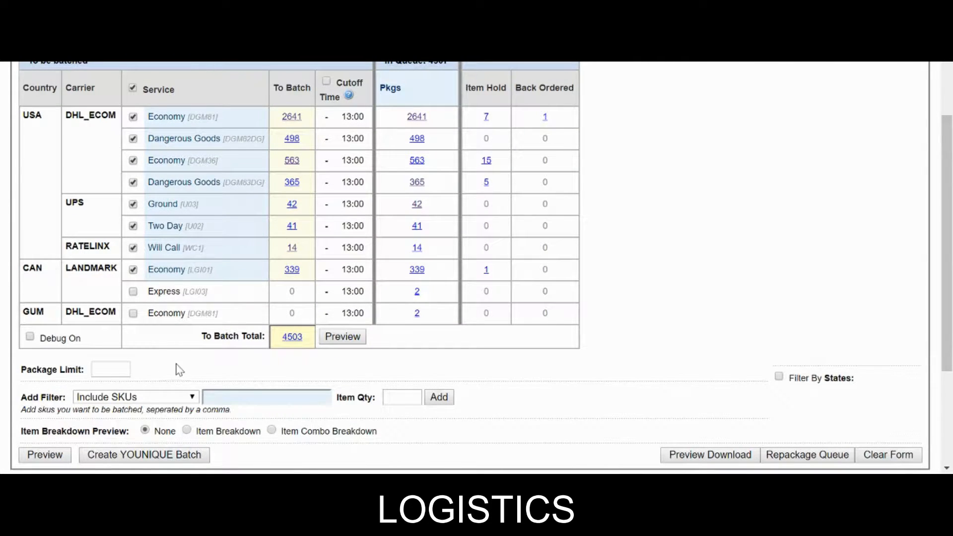
{"action": "left_click", "coordinate": [267, 397]}
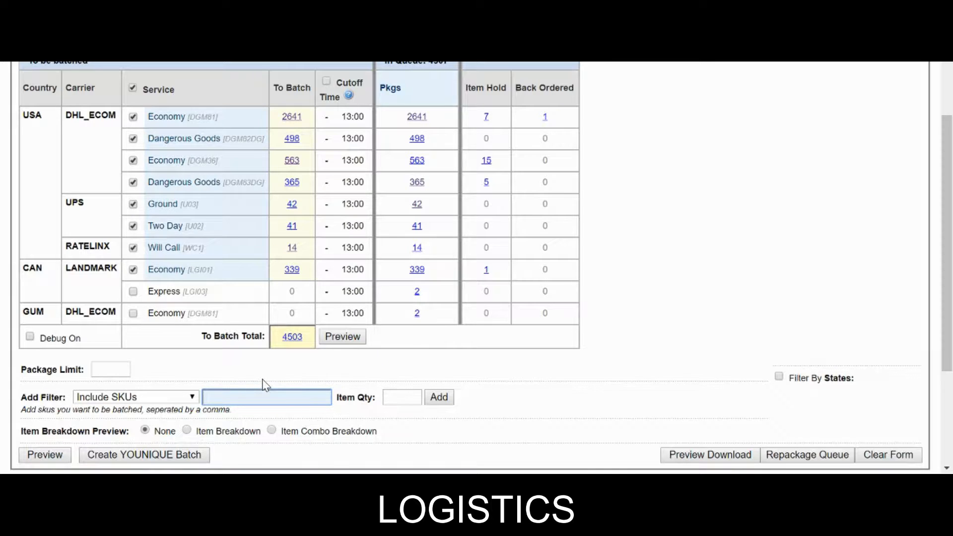
{"action": "type", "text": "US-51071-01"}
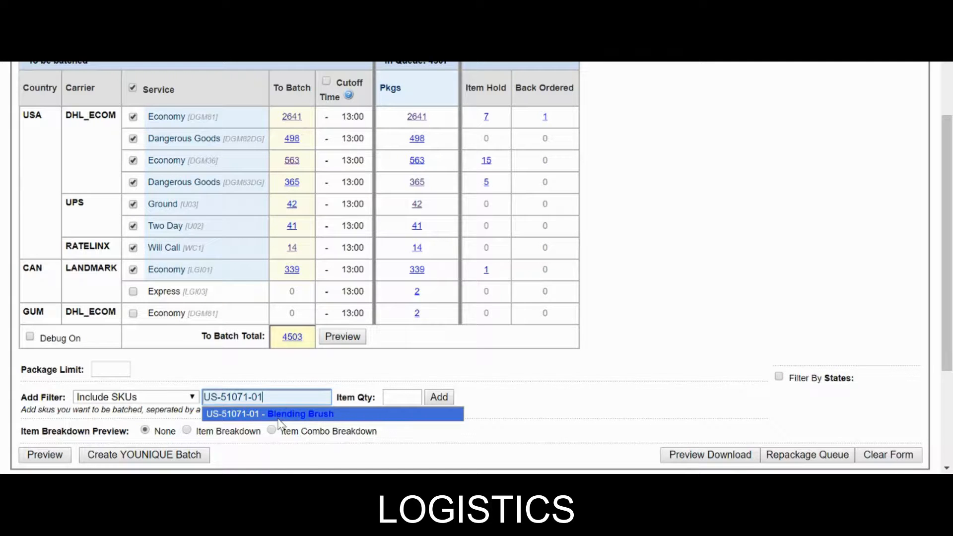
{"action": "left_click", "coordinate": [278, 417]}
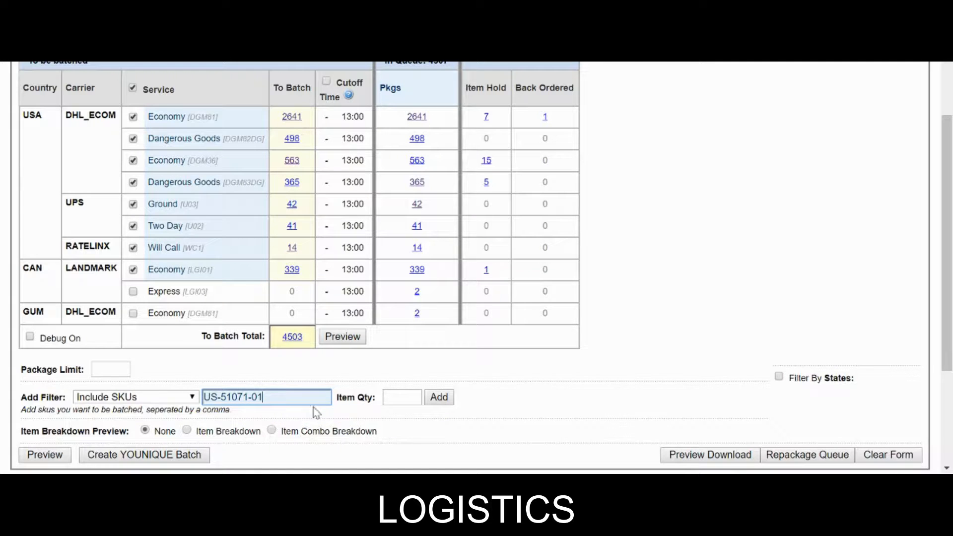
{"action": "left_click", "coordinate": [440, 399]}
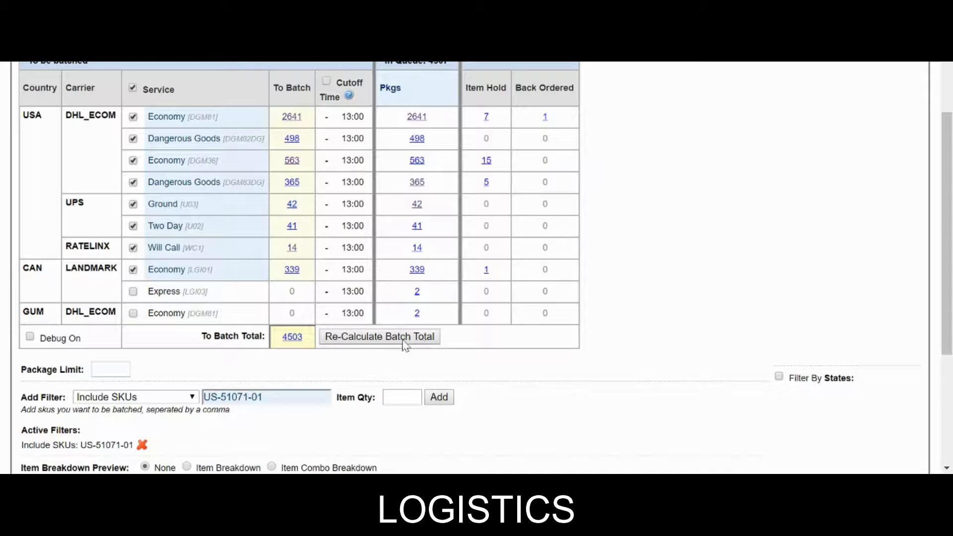
Include the Canada LANDMARK Express and GUM DHL_ECOM Economy services and recalculate the batch total
{"action": "left_click", "coordinate": [133, 292]}
{"action": "left_click", "coordinate": [132, 313]}
{"action": "left_click", "coordinate": [410, 342]}
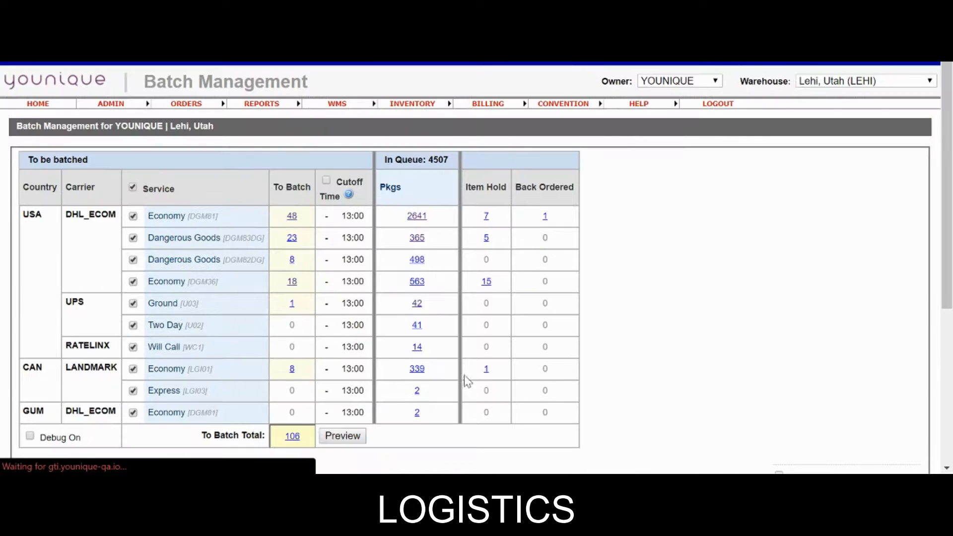
Open the list of packages counted in the batch total and examine their items, countries, carriers, services and statuses
{"action": "scroll", "coordinate": [462, 377], "scroll_direction": "down", "scroll_amount": 4}
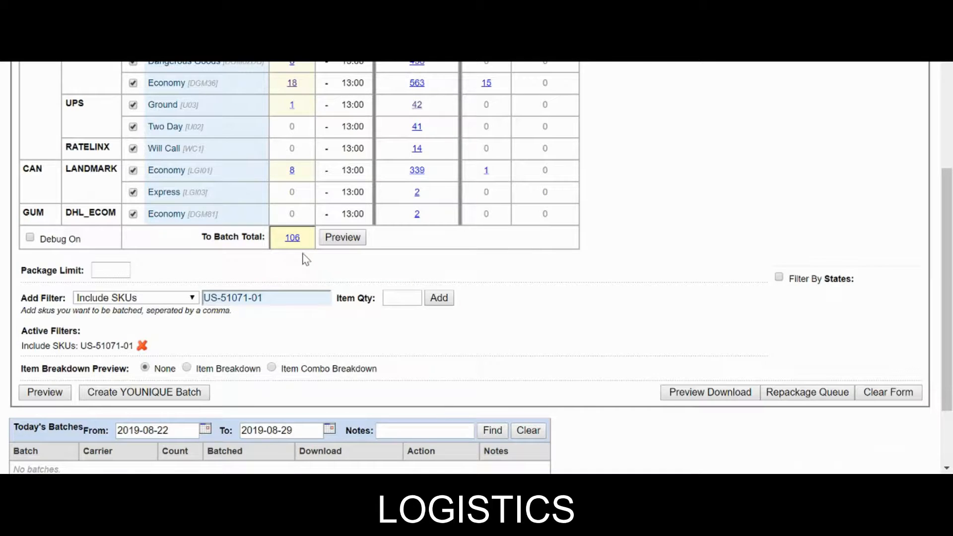
{"action": "scroll", "coordinate": [305, 258], "scroll_direction": "up", "scroll_amount": 2}
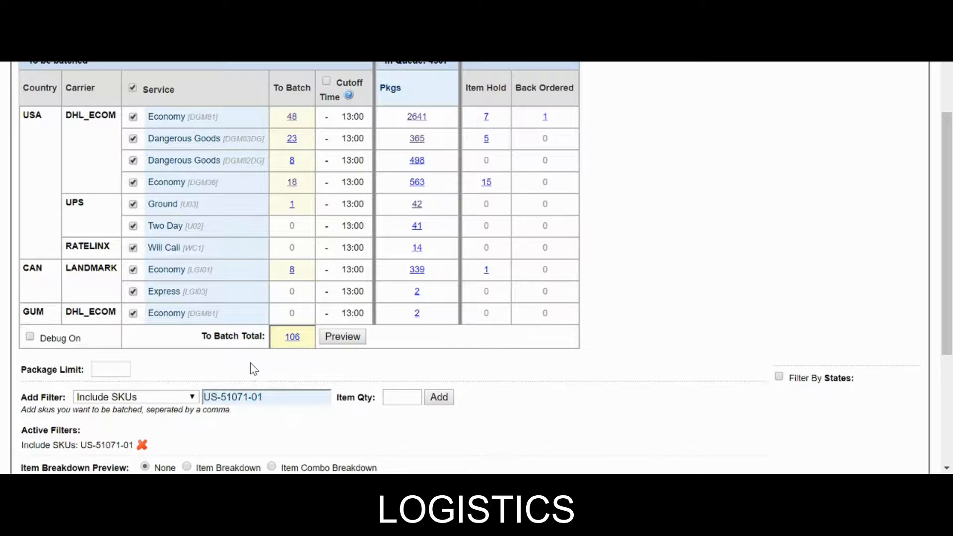
{"action": "left_click", "coordinate": [293, 337]}
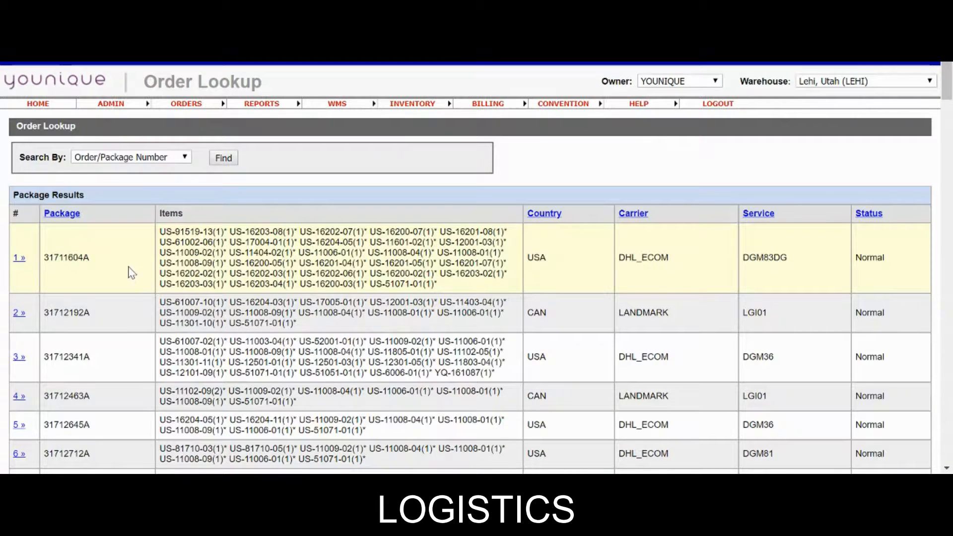
{"action": "scroll", "coordinate": [128, 270], "scroll_direction": "down", "scroll_amount": 6}
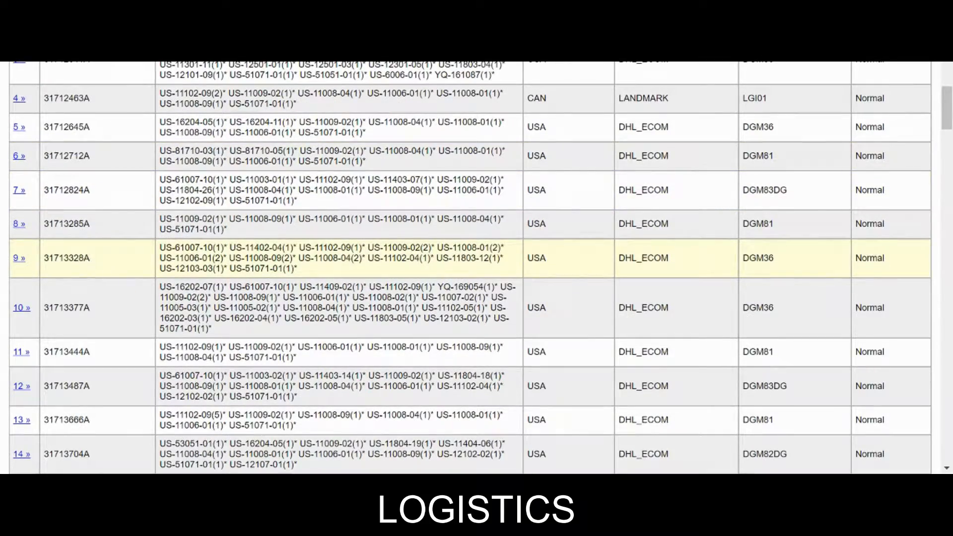
{"action": "scroll", "coordinate": [96, 283], "scroll_direction": "down", "scroll_amount": 4}
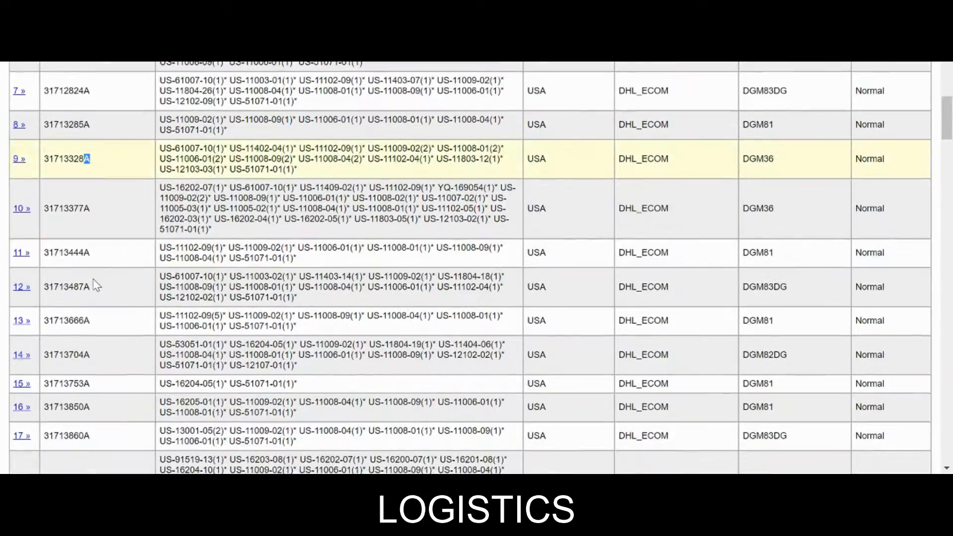
{"action": "scroll", "coordinate": [95, 284], "scroll_direction": "down", "scroll_amount": 11}
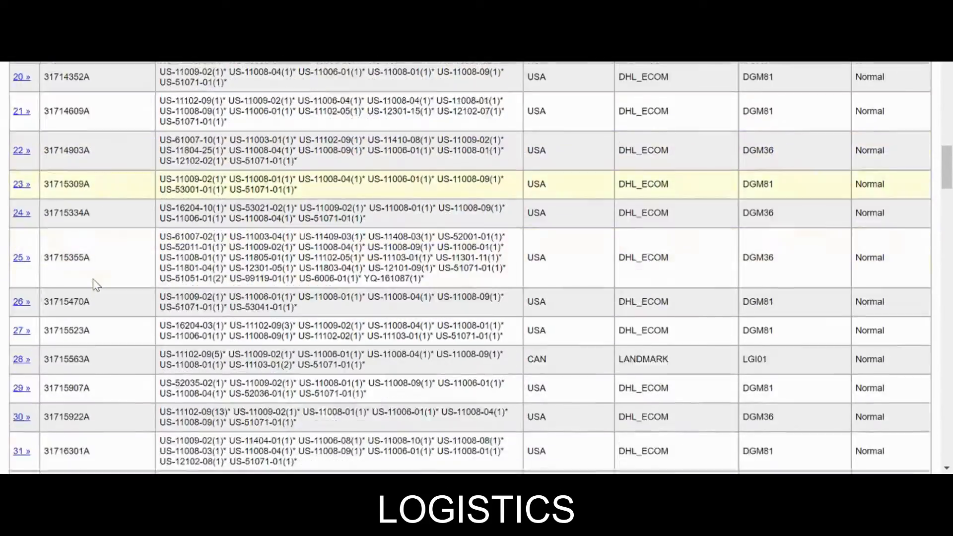
{"action": "scroll", "coordinate": [96, 284], "scroll_direction": "down", "scroll_amount": 15}
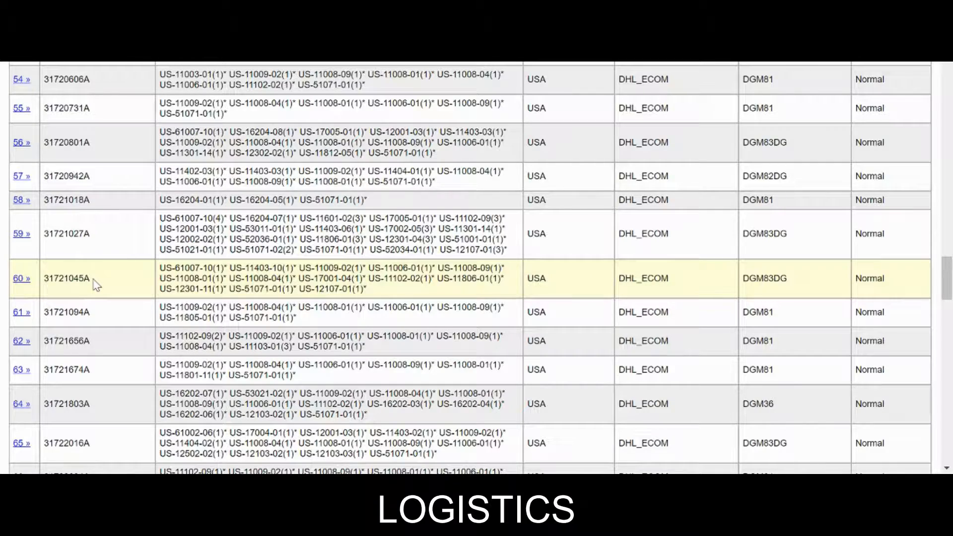
{"action": "scroll", "coordinate": [95, 284], "scroll_direction": "down", "scroll_amount": 14}
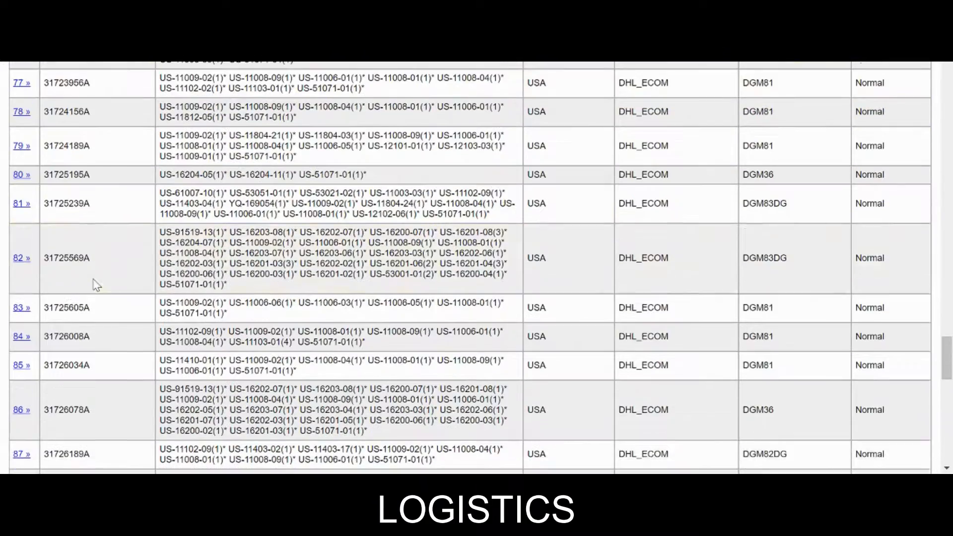
{"action": "scroll", "coordinate": [95, 284], "scroll_direction": "down", "scroll_amount": 6}
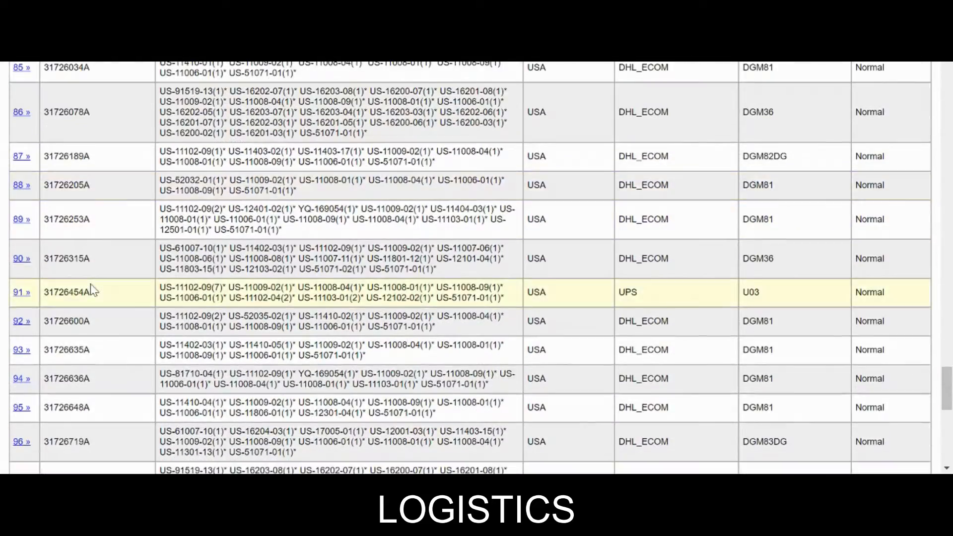
{"action": "scroll", "coordinate": [91, 285], "scroll_direction": "down", "scroll_amount": 10}
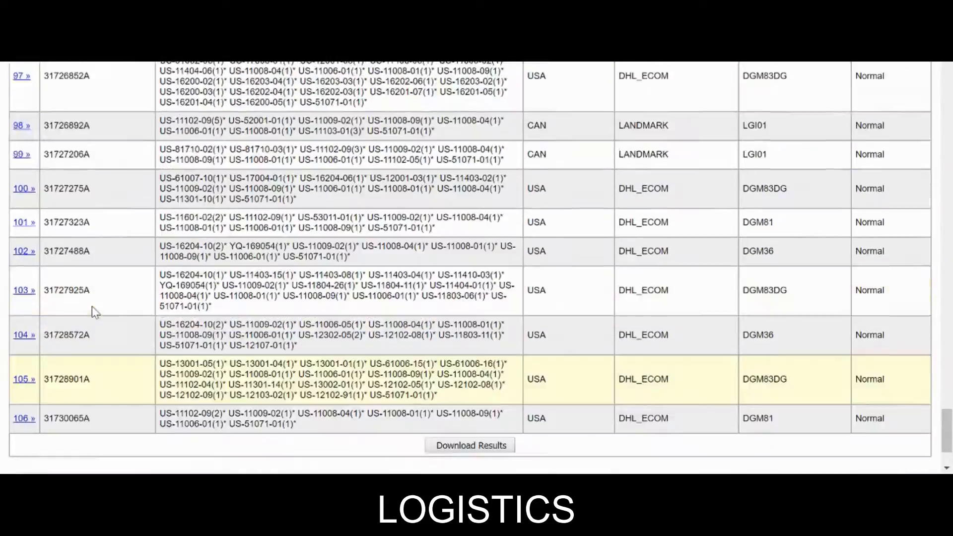
{"action": "scroll", "coordinate": [92, 308], "scroll_direction": "up", "scroll_amount": 20}
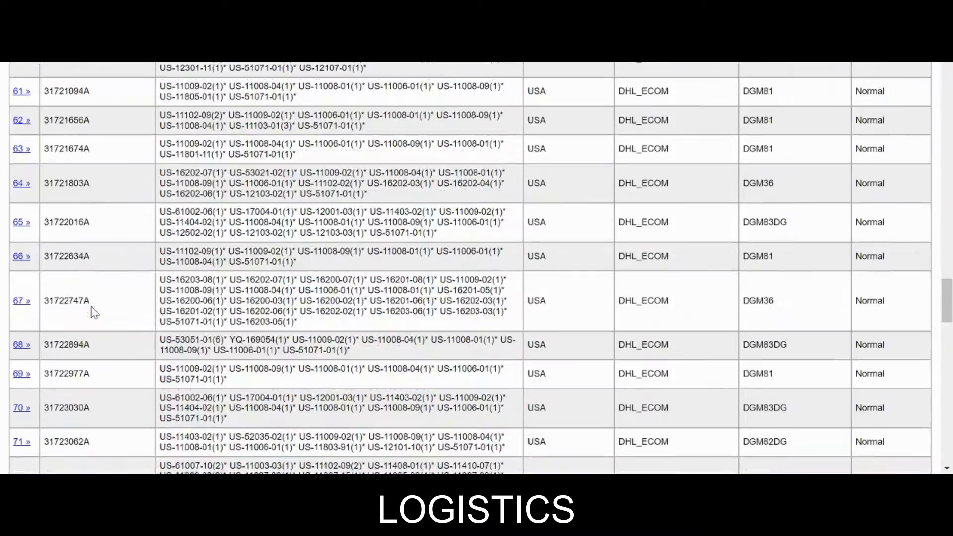
{"action": "scroll", "coordinate": [94, 312], "scroll_direction": "up", "scroll_amount": 20}
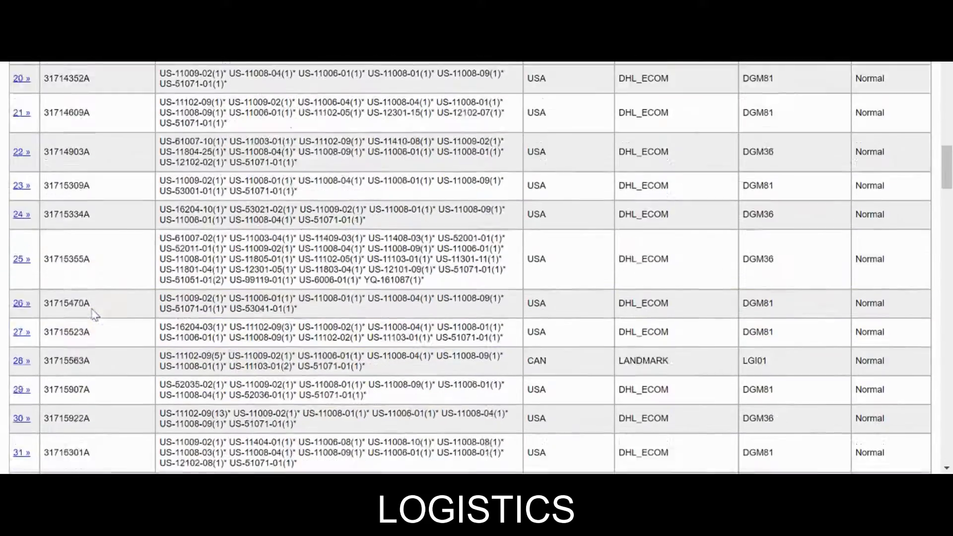
{"action": "scroll", "coordinate": [94, 315], "scroll_direction": "up", "scroll_amount": 20}
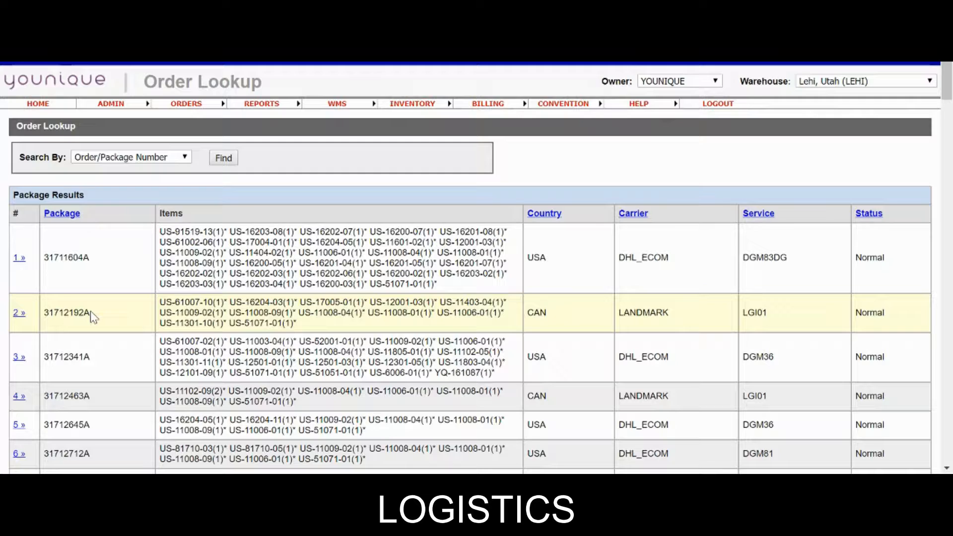
{"action": "scroll", "coordinate": [91, 312], "scroll_direction": "down", "scroll_amount": 6}
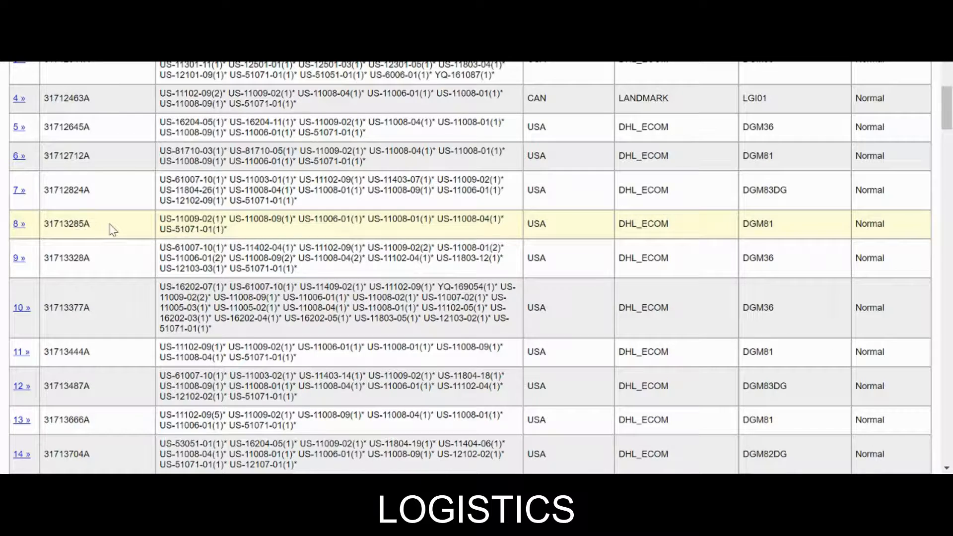
{"action": "scroll", "coordinate": [111, 230], "scroll_direction": "down", "scroll_amount": 2}
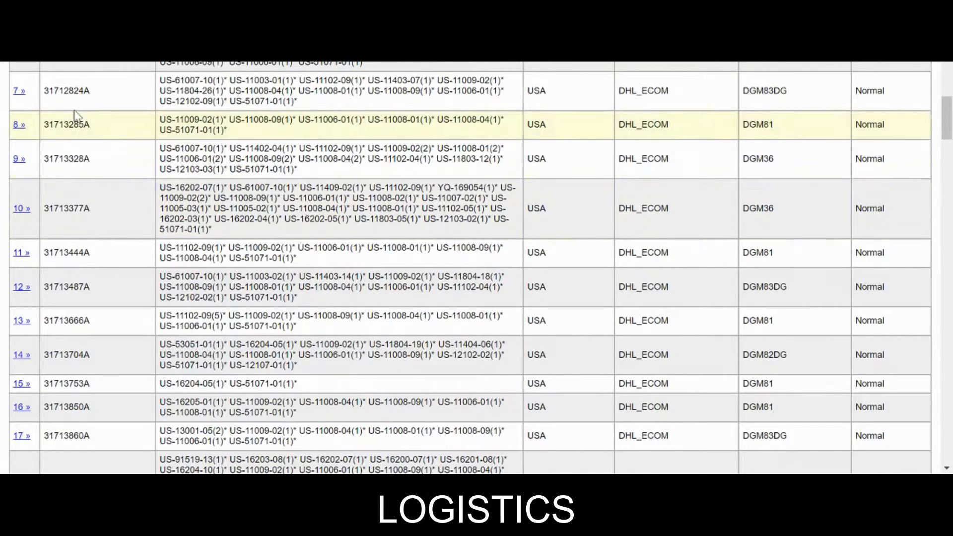
{"action": "scroll", "coordinate": [103, 165], "scroll_direction": "up", "scroll_amount": 8}
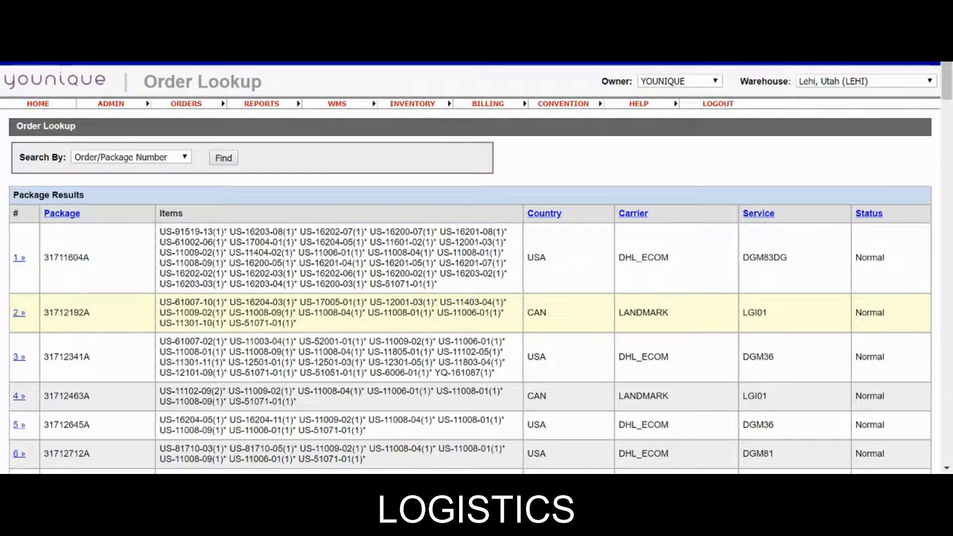
{"action": "scroll", "coordinate": [120, 323], "scroll_direction": "down", "scroll_amount": 20}
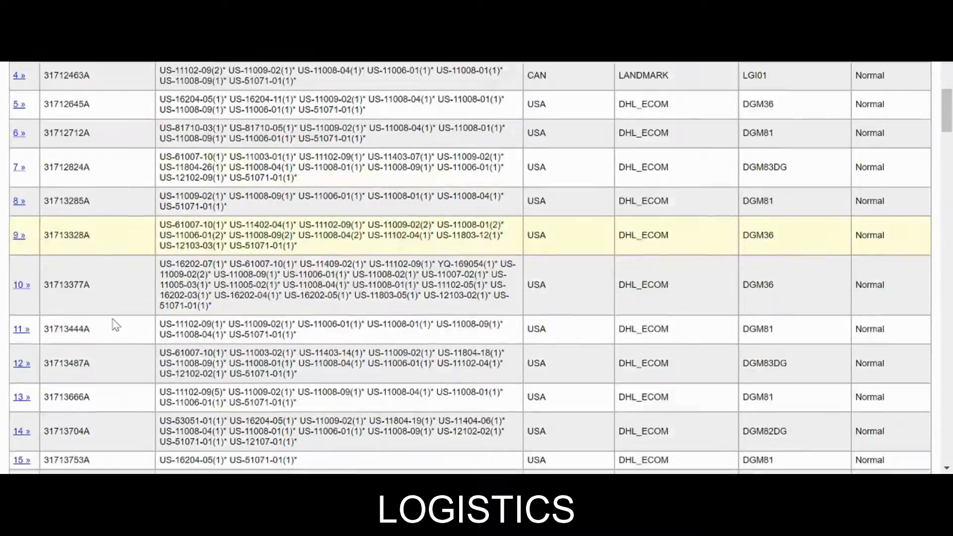
{"action": "scroll", "coordinate": [115, 325], "scroll_direction": "down", "scroll_amount": 20}
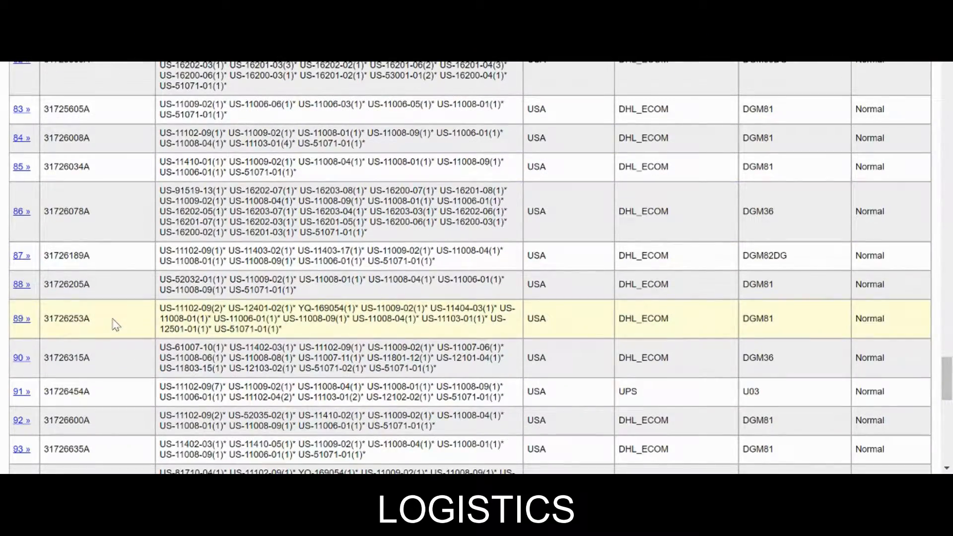
{"action": "scroll", "coordinate": [103, 277], "scroll_direction": "down", "scroll_amount": 10}
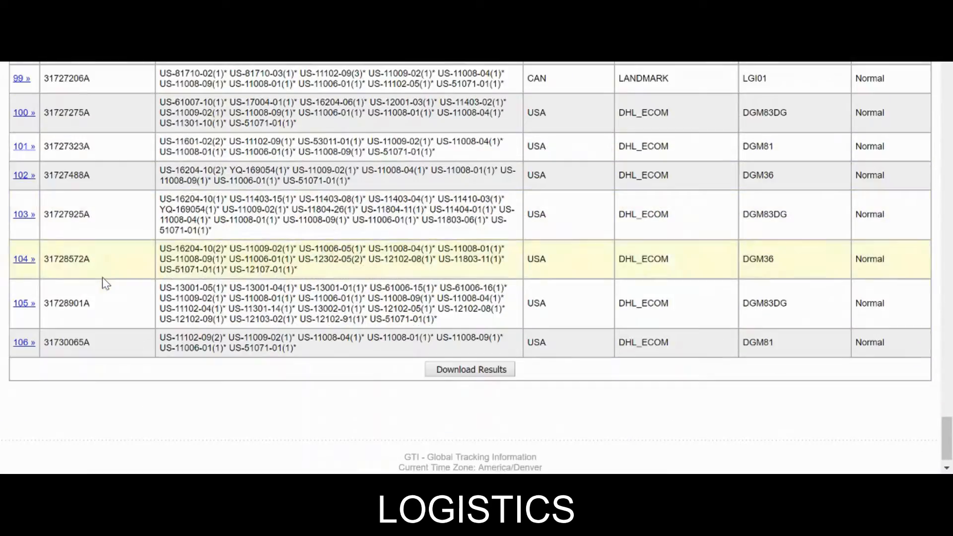
{"action": "scroll", "coordinate": [103, 277], "scroll_direction": "up", "scroll_amount": 14}
{"action": "scroll", "coordinate": [96, 283], "scroll_direction": "up", "scroll_amount": 18}
{"action": "scroll", "coordinate": [96, 283], "scroll_direction": "up", "scroll_amount": 2}
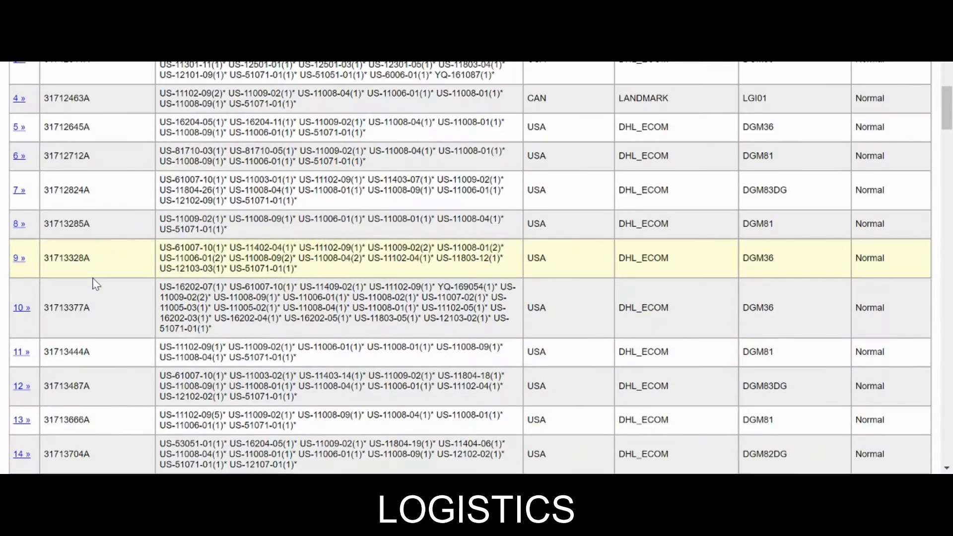
{"action": "scroll", "coordinate": [96, 283], "scroll_direction": "up", "scroll_amount": 6}
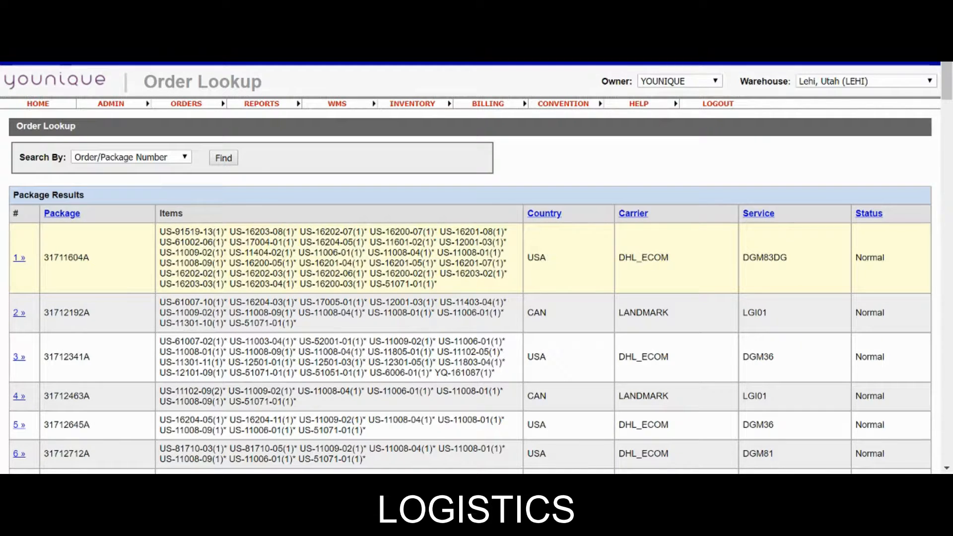
Open the Order/Package Processes page, review the available processes and select the Lehi, Utah (LEHI) warehouse
{"action": "mouse_move", "coordinate": [185, 105]}
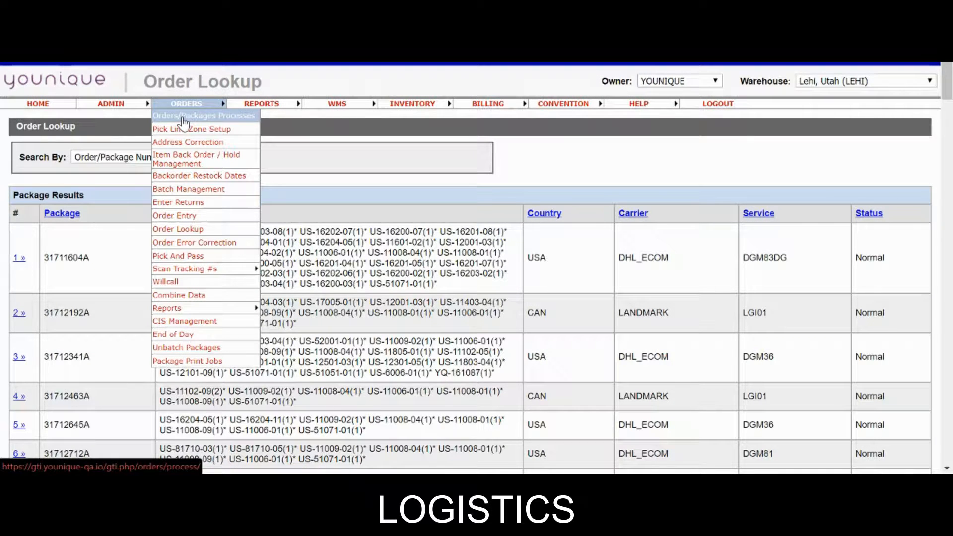
{"action": "left_click", "coordinate": [183, 118]}
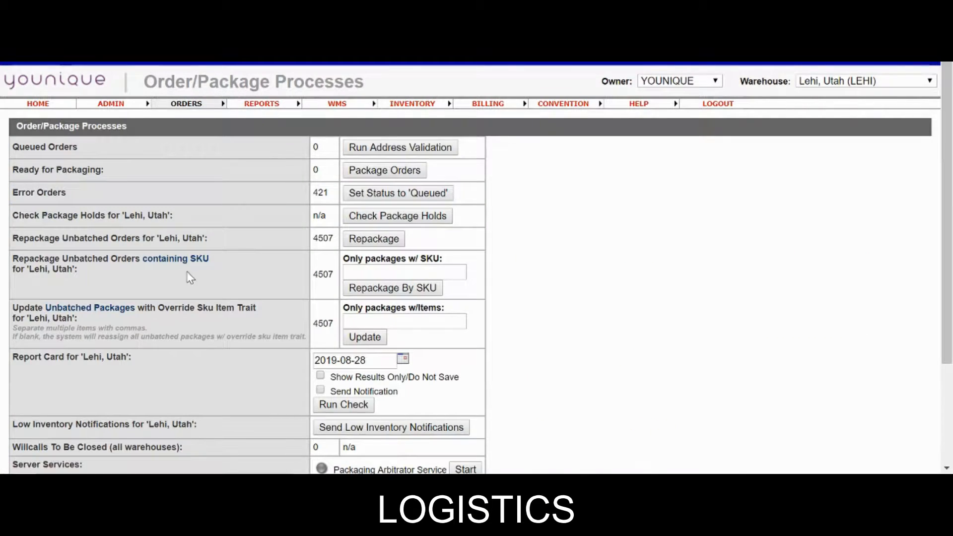
{"action": "scroll", "coordinate": [233, 275], "scroll_direction": "down", "scroll_amount": 3}
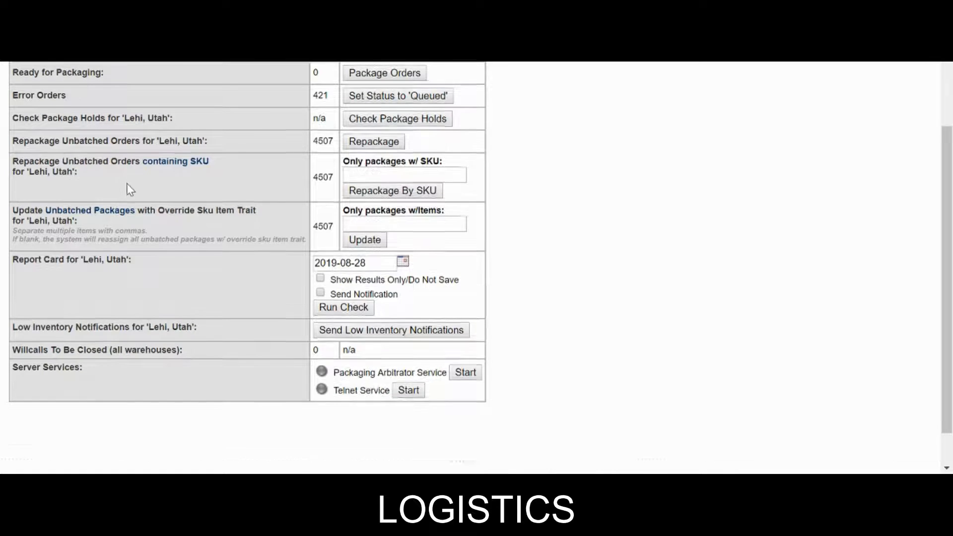
{"action": "scroll", "coordinate": [126, 183], "scroll_direction": "up", "scroll_amount": 2}
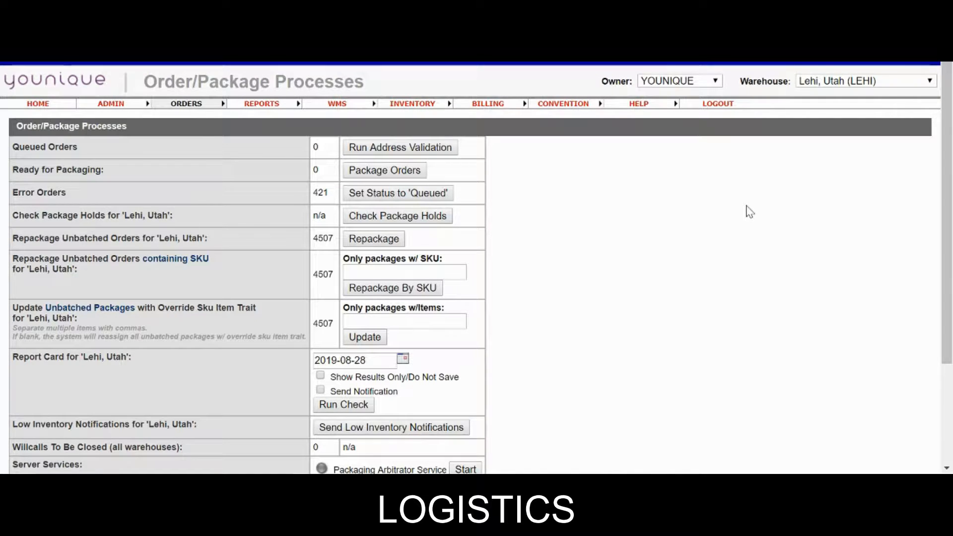
{"action": "left_click", "coordinate": [826, 82]}
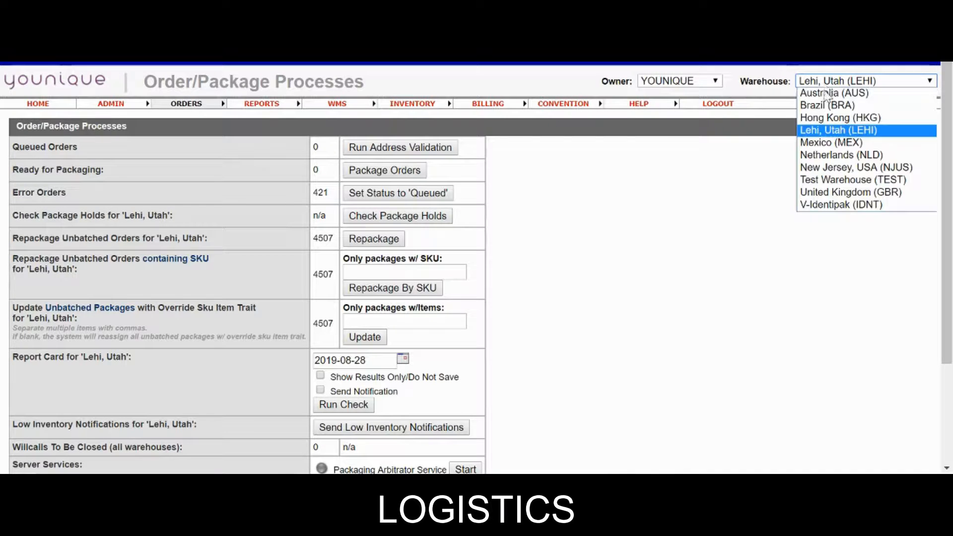
{"action": "left_click", "coordinate": [828, 129]}
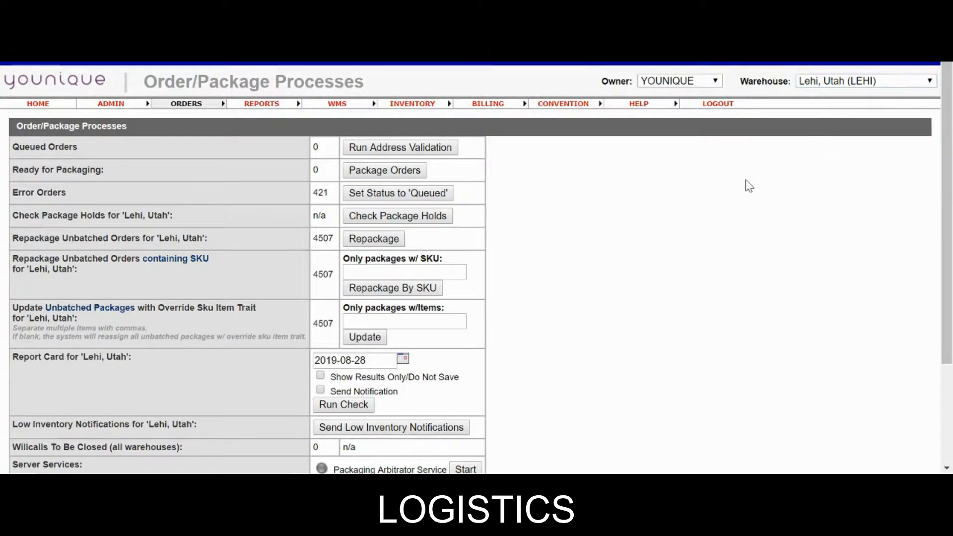
{"action": "left_click", "coordinate": [452, 272]}
{"action": "left_click", "coordinate": [685, 283]}
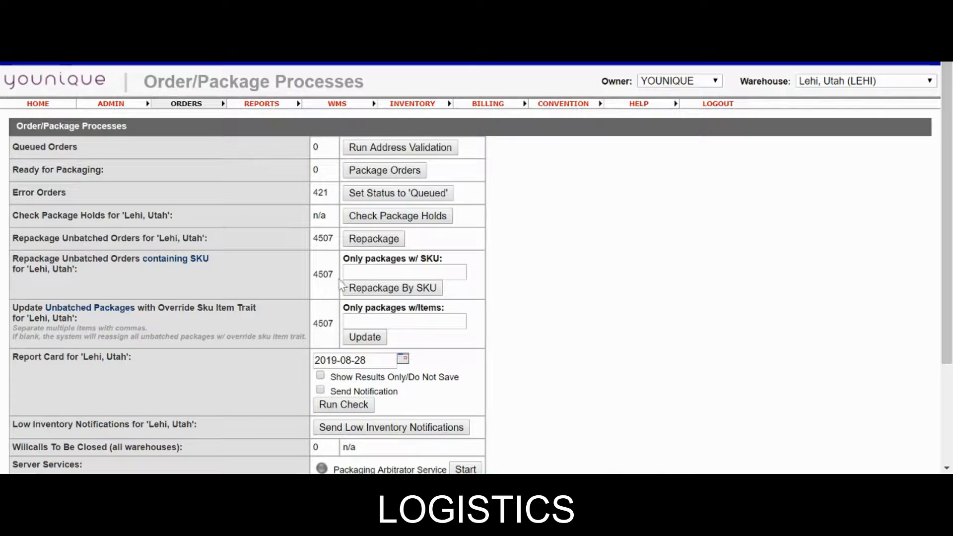
Repackage the unbatched Lehi, Utah orders that contain SKU US-51071-01
{"action": "left_click", "coordinate": [372, 272]}
{"action": "type", "text": "US-51071-01"}
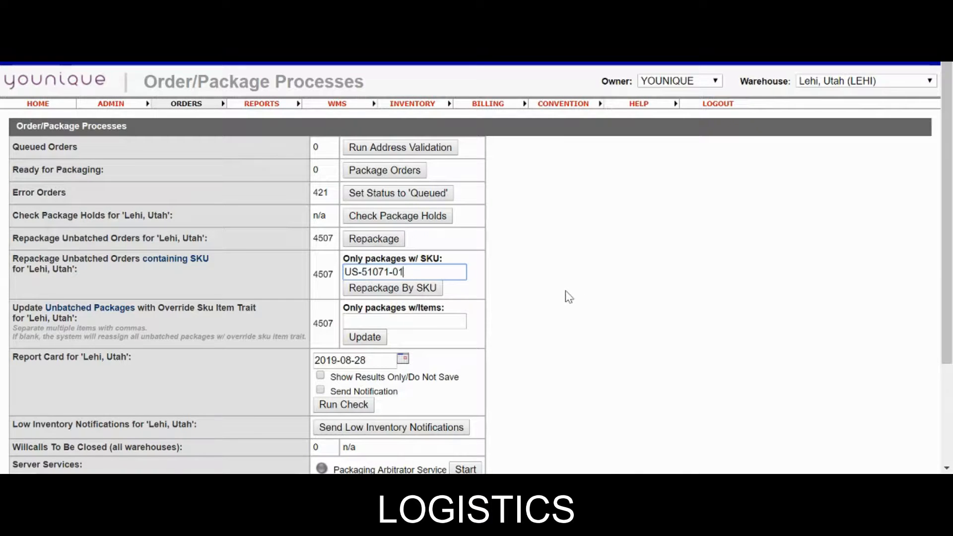
{"action": "left_click", "coordinate": [400, 289]}
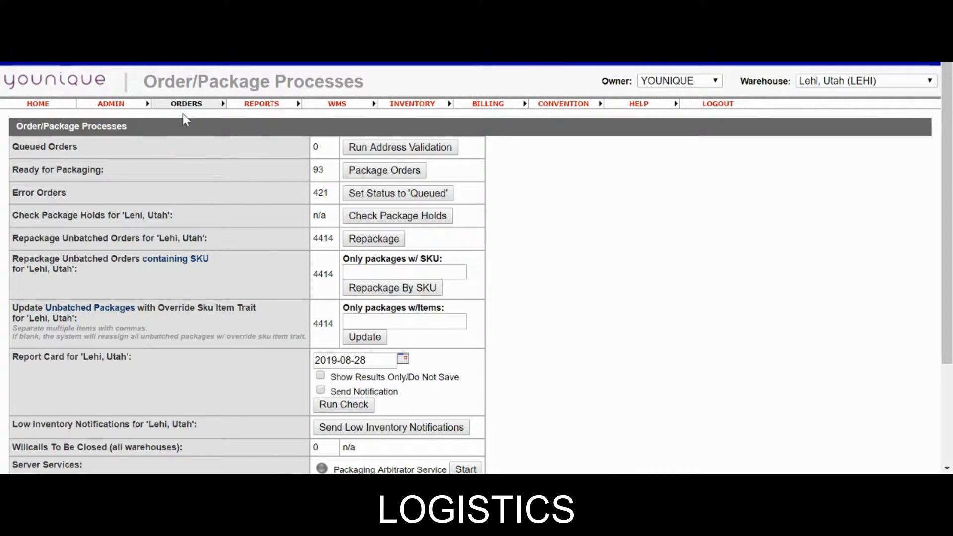
Return to Batch Management through the home page and refresh the to-batch counts for the US-51071-01 filter
{"action": "left_click", "coordinate": [83, 117]}
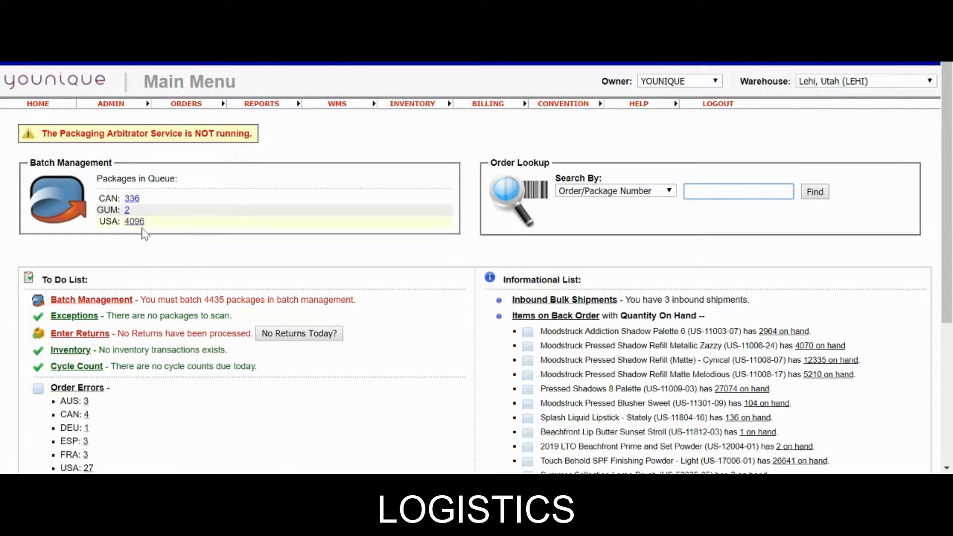
{"action": "left_click", "coordinate": [56, 211]}
{"action": "scroll", "coordinate": [285, 281], "scroll_direction": "down", "scroll_amount": 4}
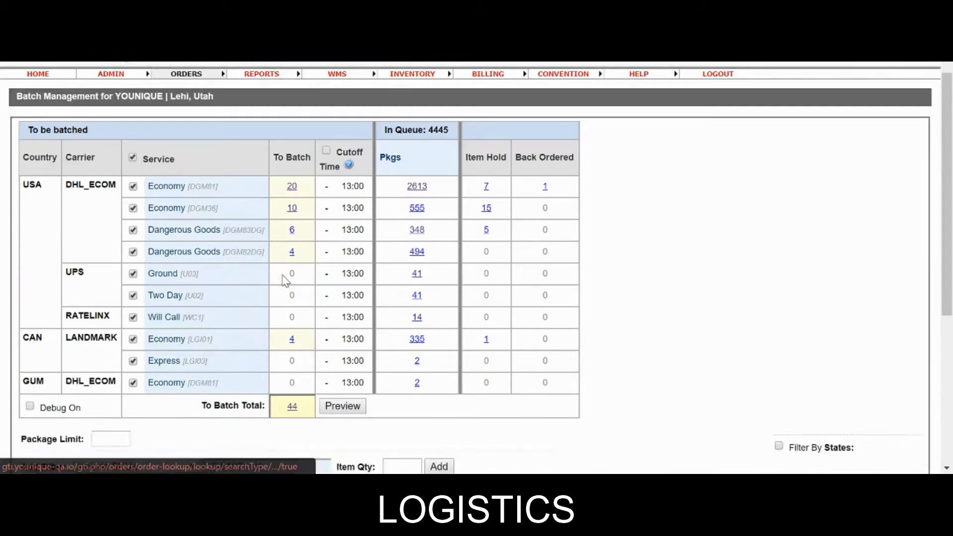
{"action": "scroll", "coordinate": [298, 280], "scroll_direction": "up", "scroll_amount": 2}
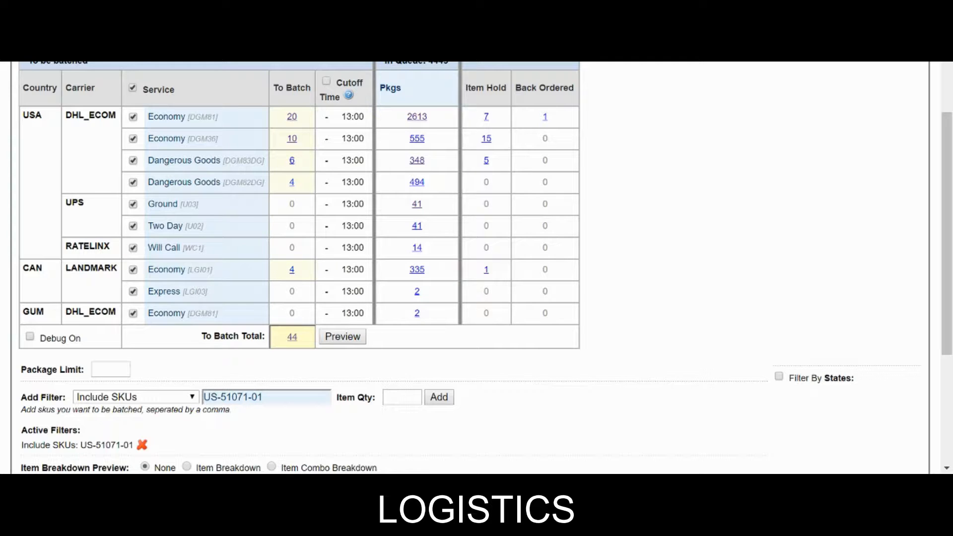
{"action": "key", "text": "F5"}
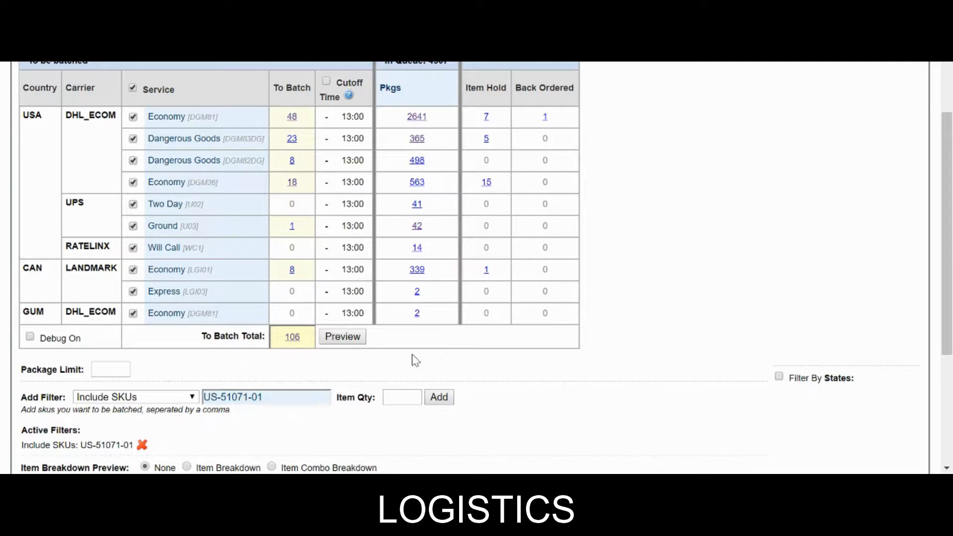
Open the package list behind the refreshed batch total and look through the package suffixes and items
{"action": "left_click", "coordinate": [292, 338]}
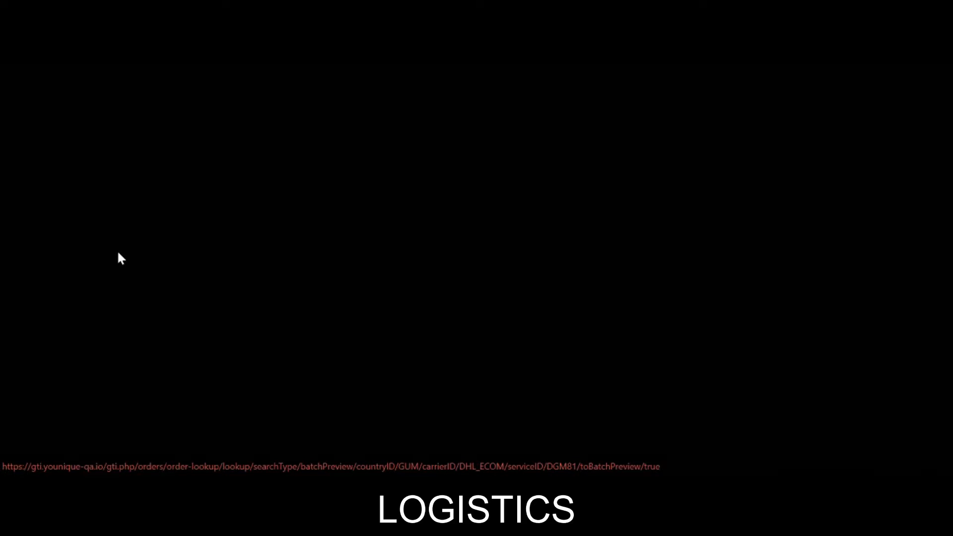
{"action": "scroll", "coordinate": [132, 265], "scroll_direction": "down", "scroll_amount": 3}
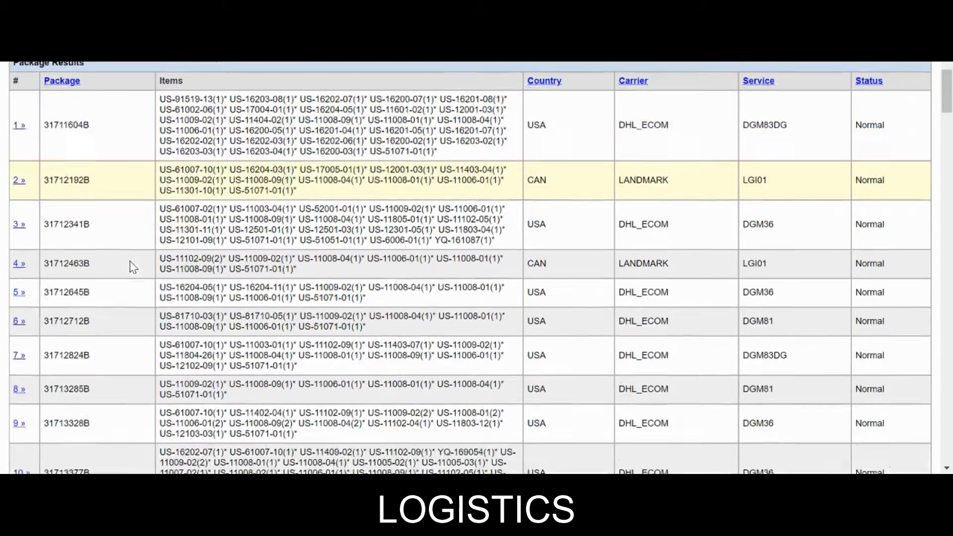
{"action": "scroll", "coordinate": [133, 266], "scroll_direction": "down", "scroll_amount": 20}
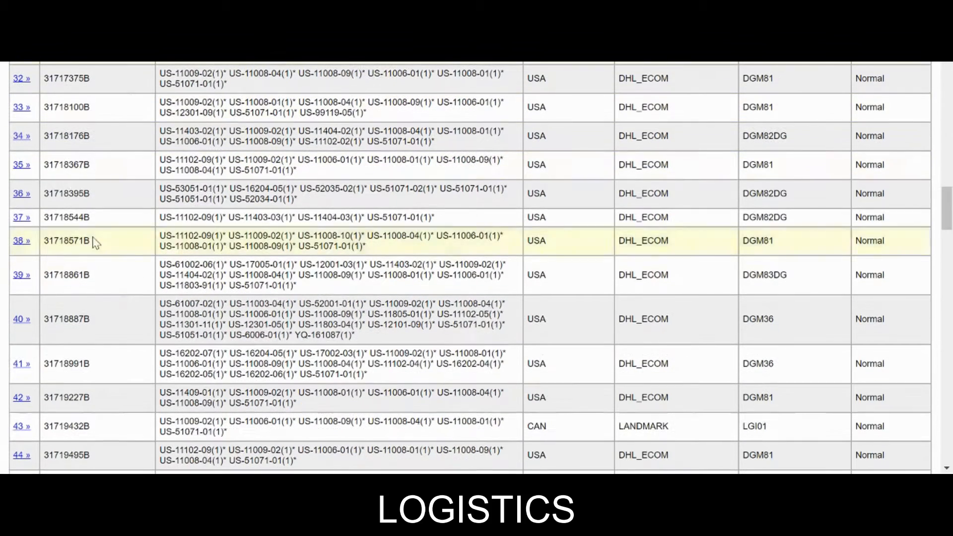
Open the package in row 35 of the results and review its items and package history entries
{"action": "left_click", "coordinate": [20, 165]}
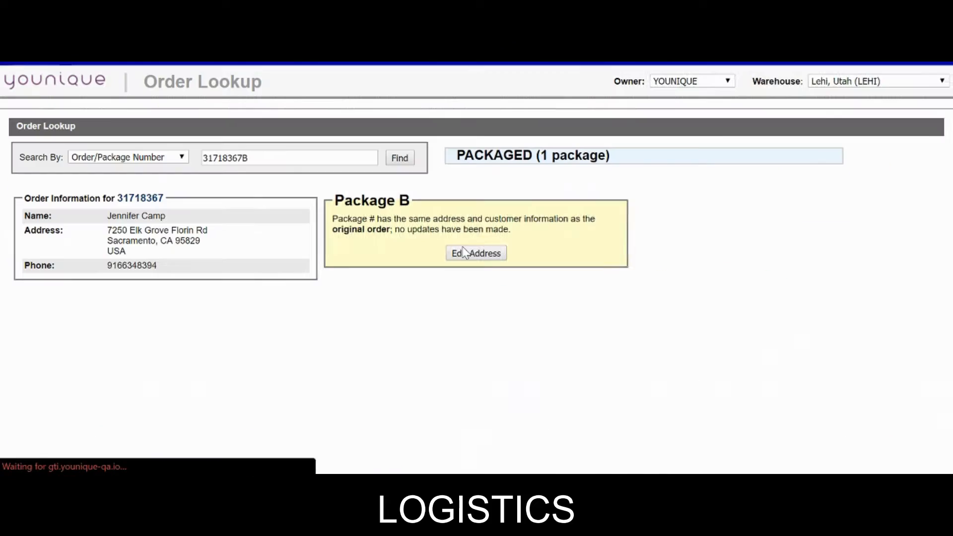
{"action": "scroll", "coordinate": [531, 287], "scroll_direction": "down", "scroll_amount": 3}
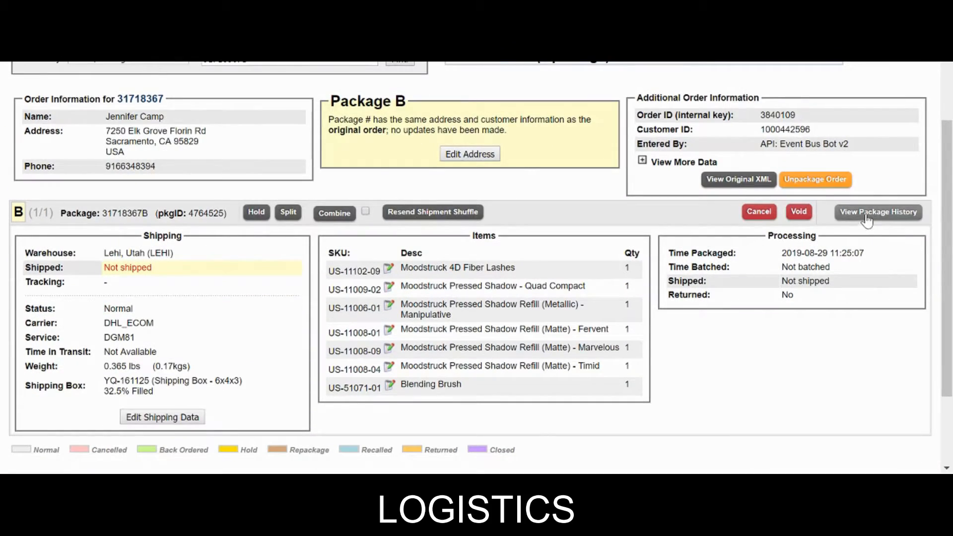
{"action": "left_click", "coordinate": [867, 218]}
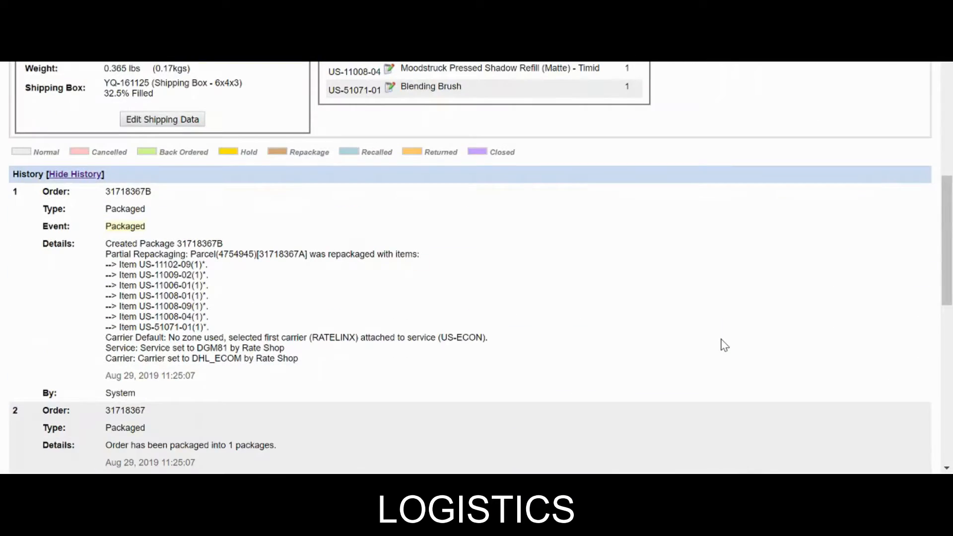
{"action": "scroll", "coordinate": [725, 345], "scroll_direction": "down", "scroll_amount": 2}
{"action": "scroll", "coordinate": [725, 345], "scroll_direction": "down", "scroll_amount": 3}
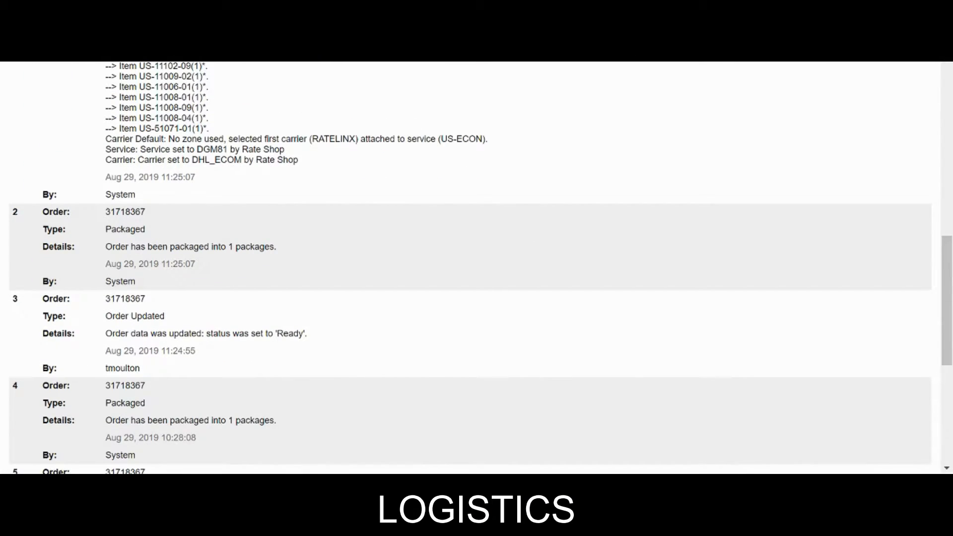
{"action": "scroll", "coordinate": [251, 359], "scroll_direction": "down", "scroll_amount": 1}
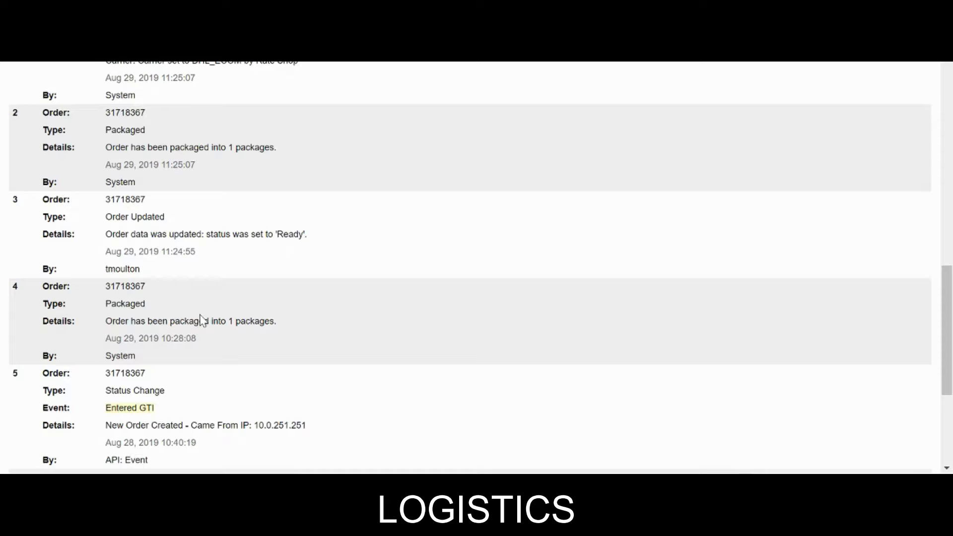
{"action": "scroll", "coordinate": [202, 320], "scroll_direction": "up", "scroll_amount": 4}
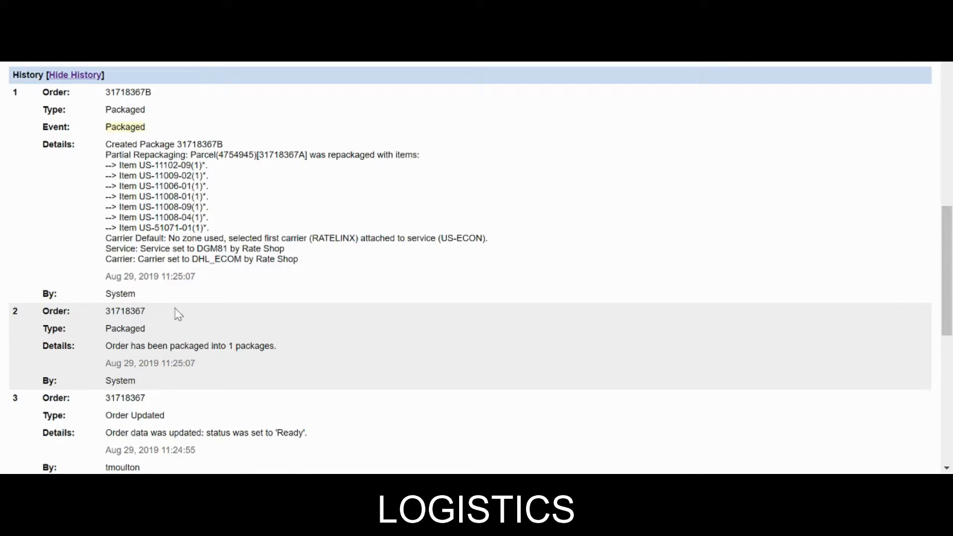
{"action": "scroll", "coordinate": [253, 325], "scroll_direction": "up", "scroll_amount": 10}
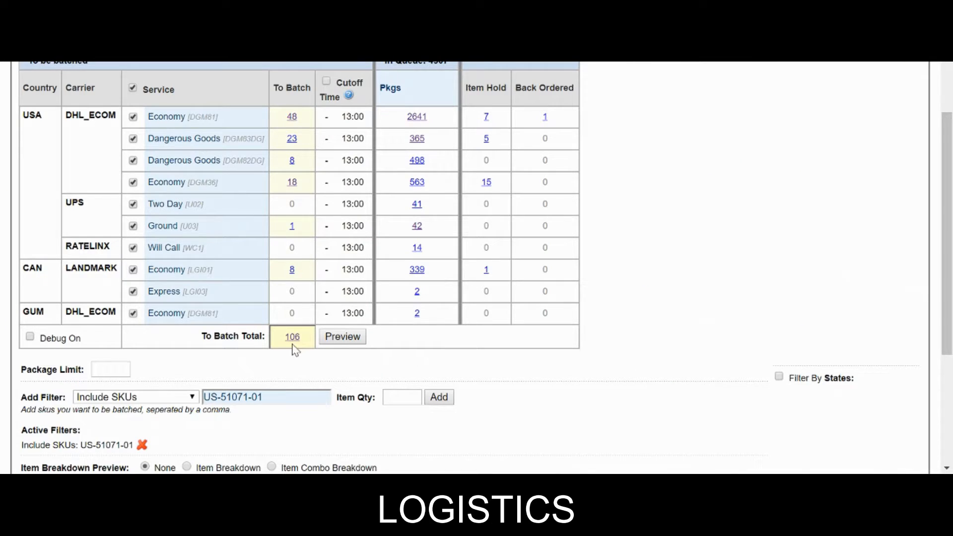
Remove the Include SKUs filter for US-51071-01 in Batch Management, reset the filter type to None and recalculate the batch total
{"action": "left_click", "coordinate": [293, 340]}
{"action": "left_click", "coordinate": [142, 446]}
{"action": "left_click", "coordinate": [142, 446]}
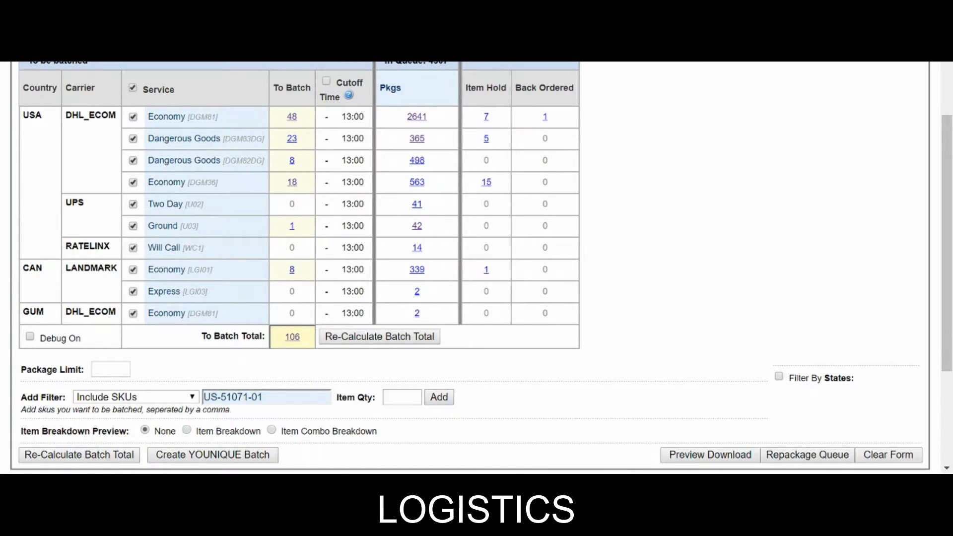
{"action": "left_click_drag", "start_coordinate": [276, 398], "coordinate": [138, 383]}
{"action": "key", "text": "BackSpace"}
{"action": "left_click", "coordinate": [101, 392]}
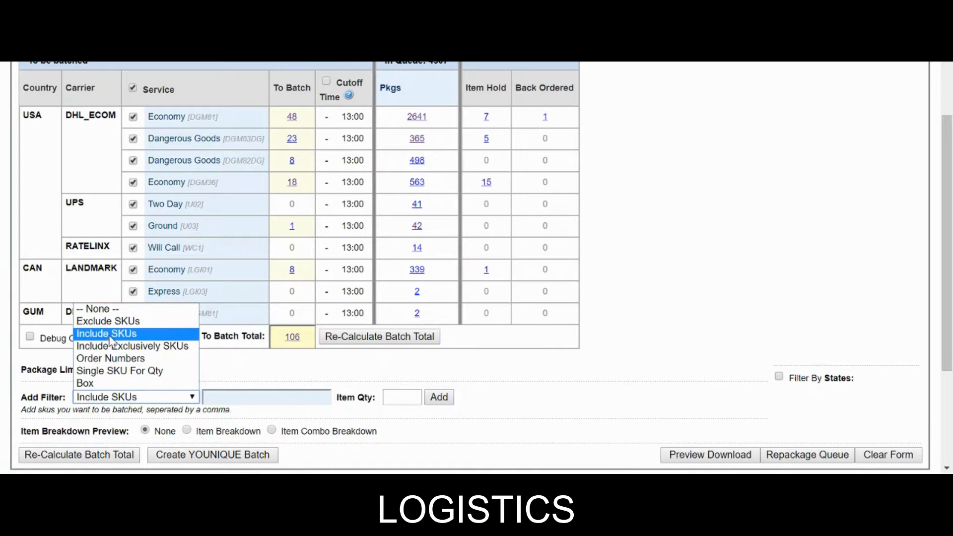
{"action": "left_click", "coordinate": [99, 309]}
{"action": "left_click", "coordinate": [366, 338]}
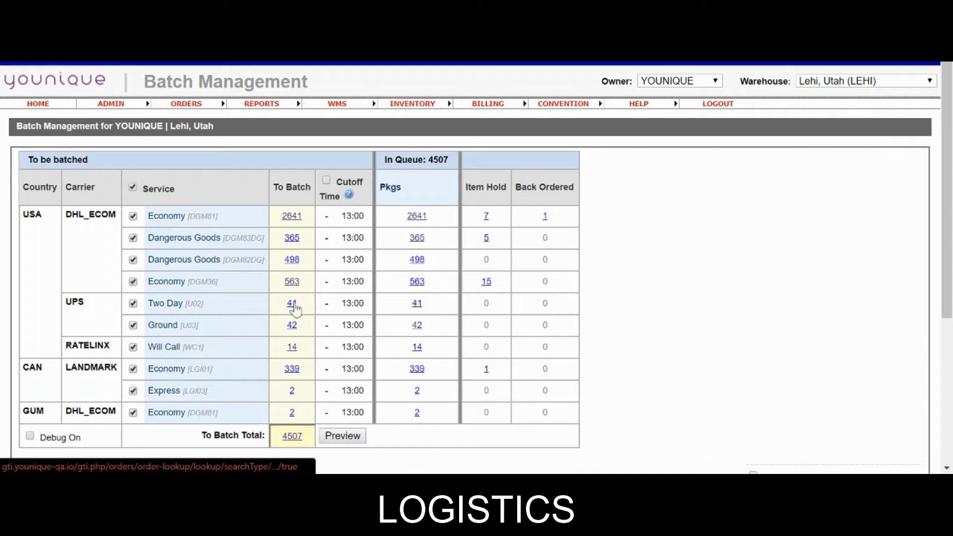
Open the list of USA UPS Two Day packages to batch and examine the sixth package's details and package-number suffix
{"action": "left_click", "coordinate": [293, 304]}
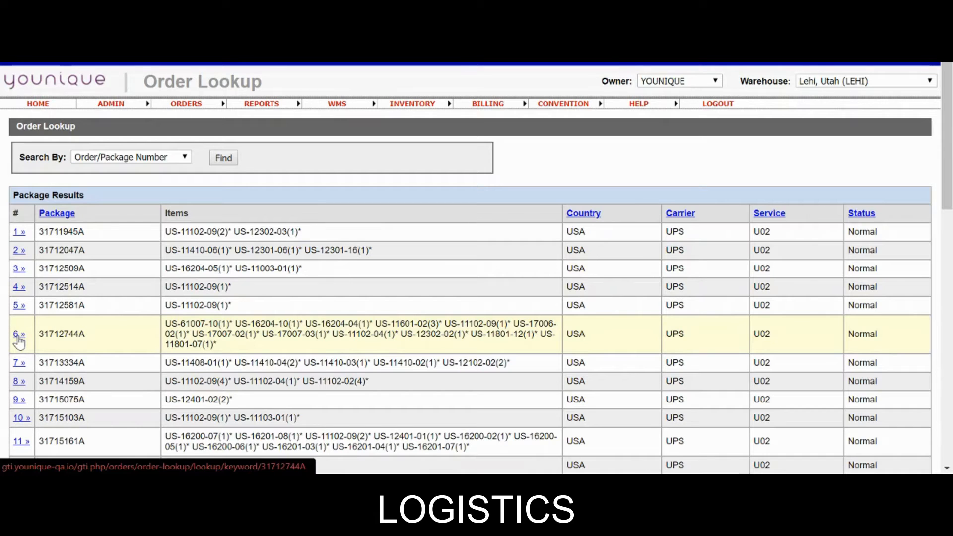
{"action": "left_click", "coordinate": [22, 336]}
{"action": "scroll", "coordinate": [462, 325], "scroll_direction": "down", "scroll_amount": 4}
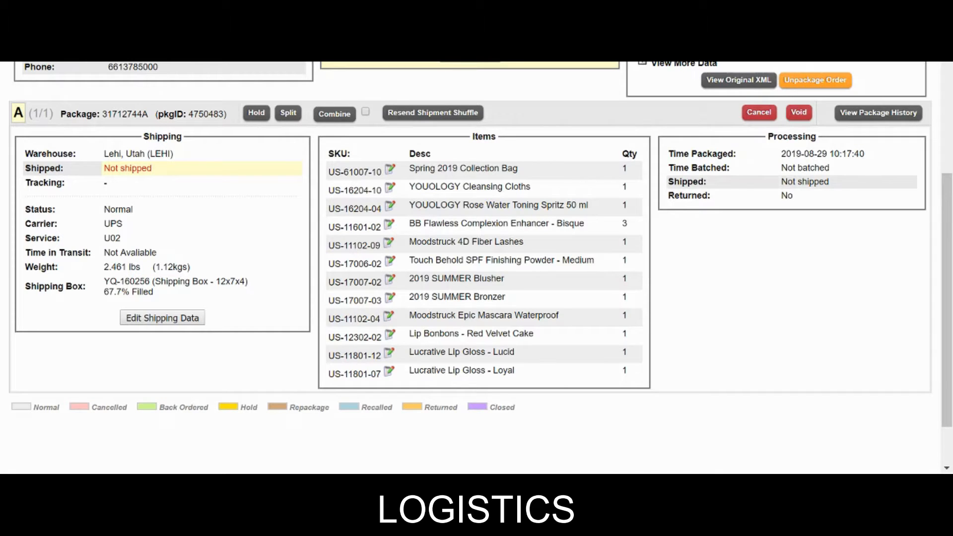
{"action": "scroll", "coordinate": [753, 354], "scroll_direction": "up", "scroll_amount": 4}
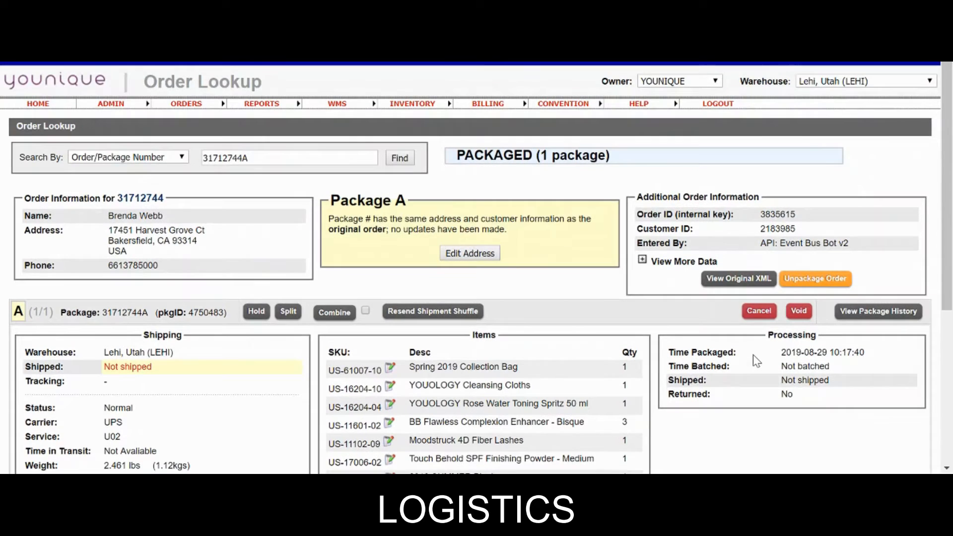
{"action": "left_click_drag", "start_coordinate": [249, 158], "coordinate": [242, 158]}
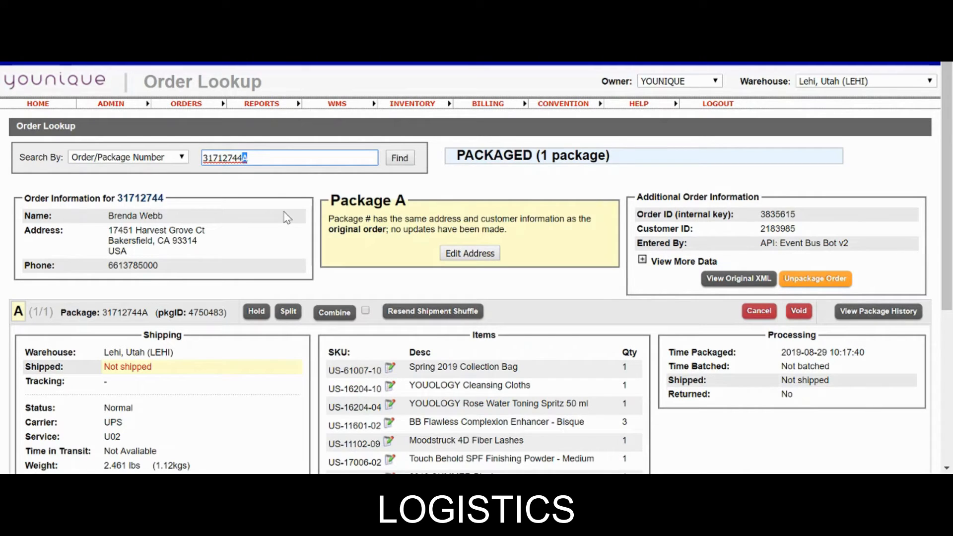
{"action": "left_click", "coordinate": [250, 158]}
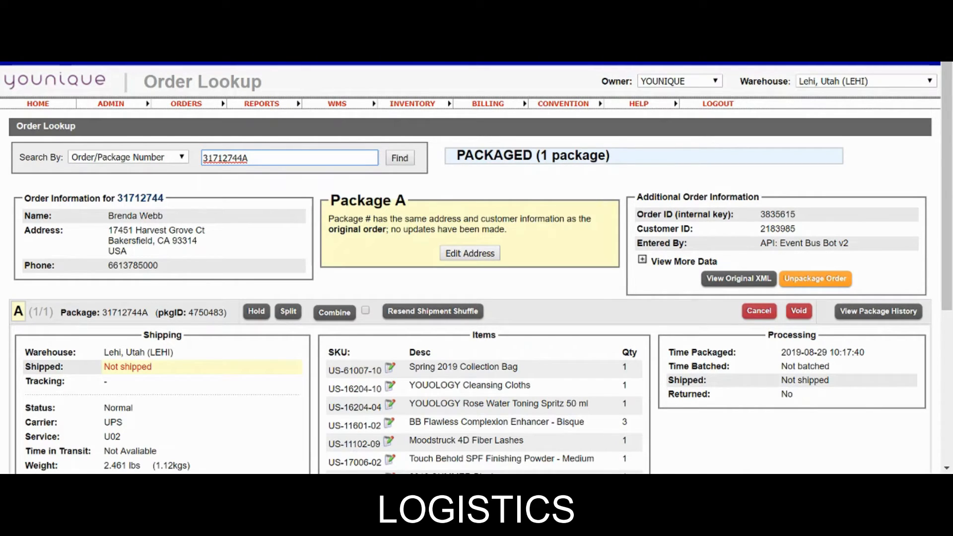